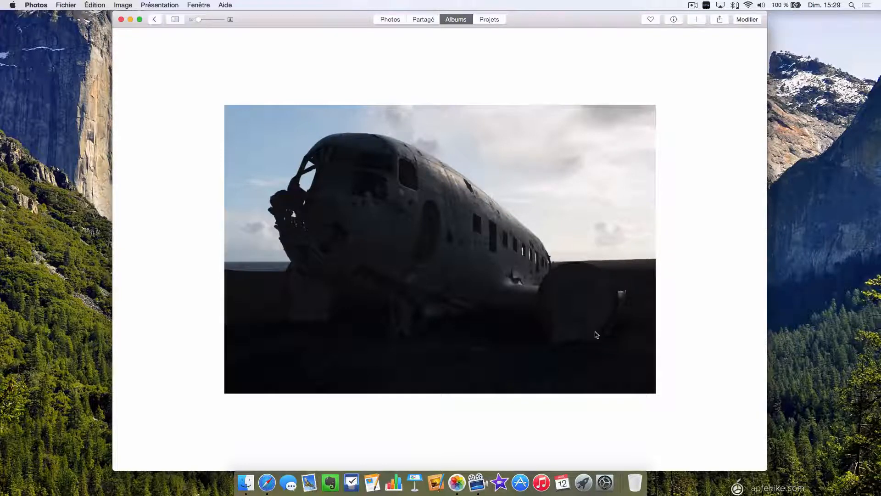
# Step: Compare the dark aircraft wreck photo with its retouched version in the album
pyautogui.click(736, 241)
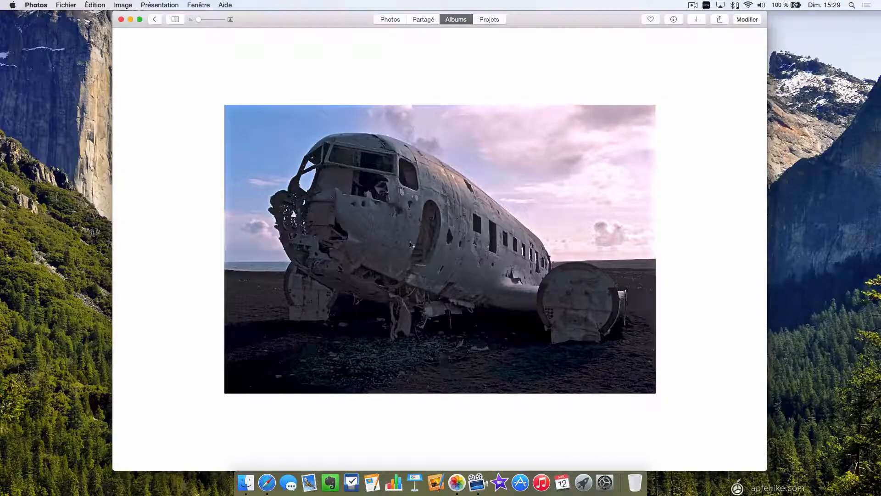
pyautogui.click(143, 241)
pyautogui.click(142, 240)
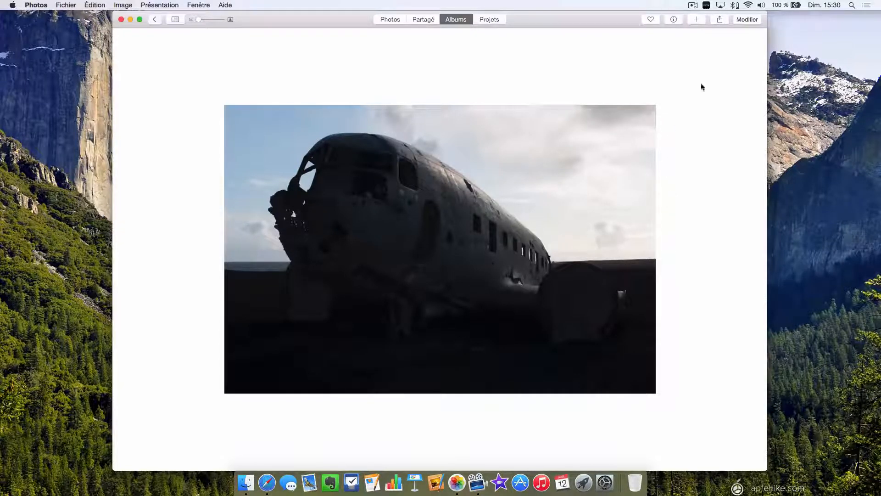
# Step: Open the dark aircraft photo's detailed Clarté adjustments and set Tons clairs to -1.00 and Tons foncés to 1.00
pyautogui.click(748, 20)
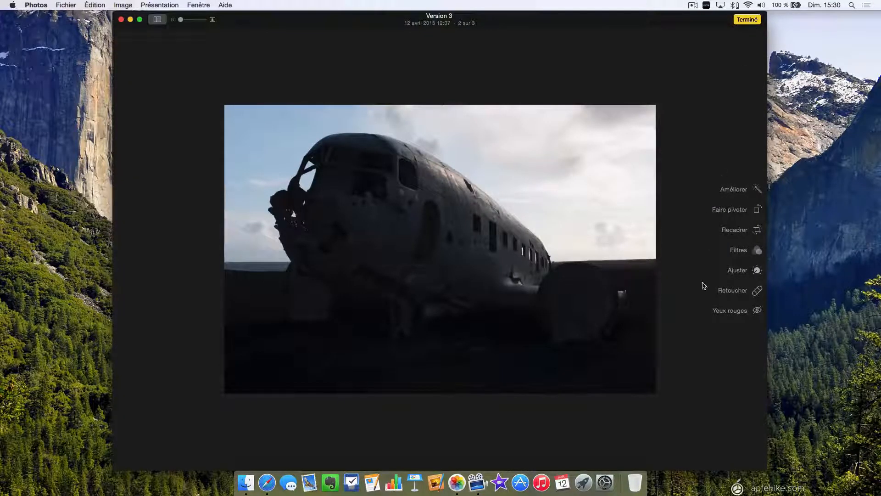
pyautogui.click(757, 272)
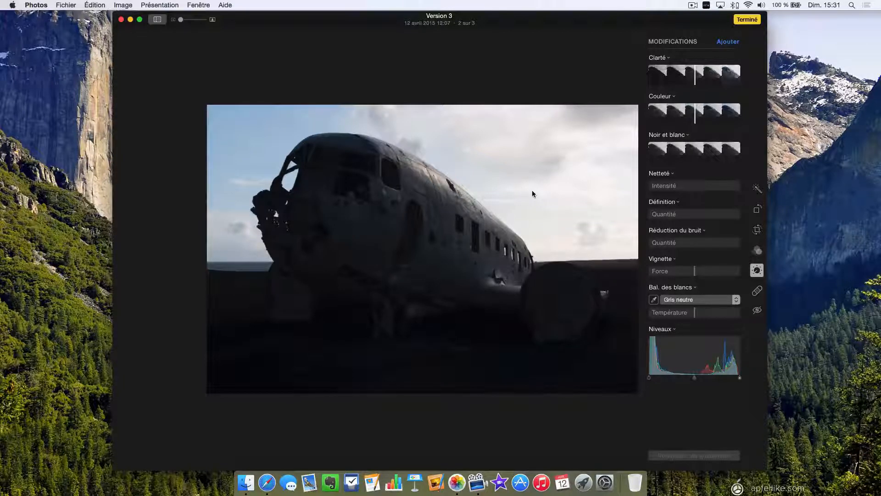
pyautogui.moveTo(661, 59)
pyautogui.click(737, 59)
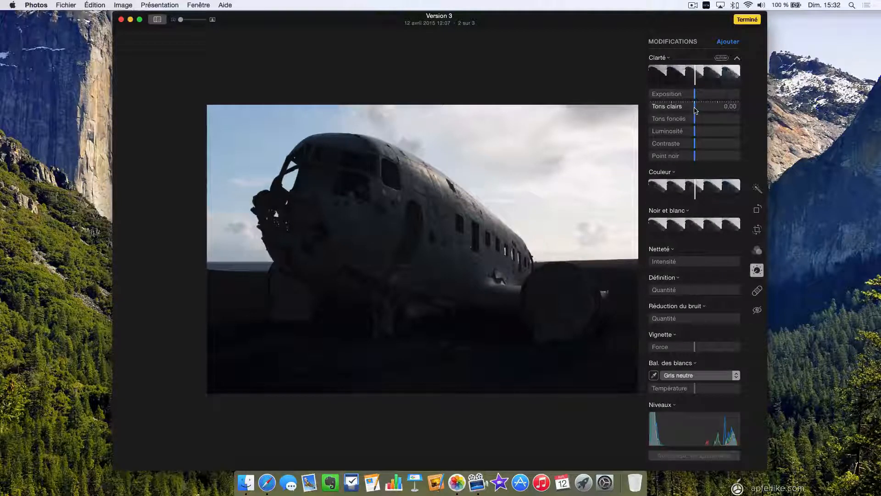
pyautogui.click(696, 110)
pyautogui.moveTo(696, 110); pyautogui.dragTo(640, 111)
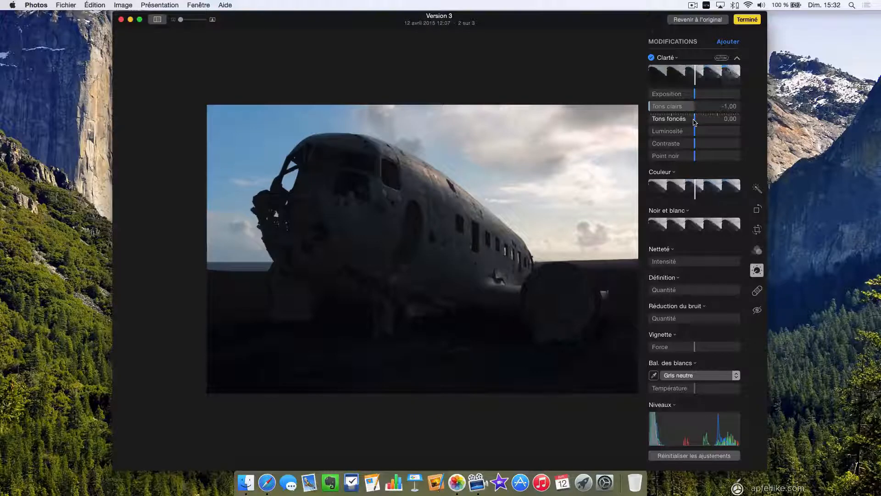
pyautogui.moveTo(694, 120); pyautogui.dragTo(747, 123)
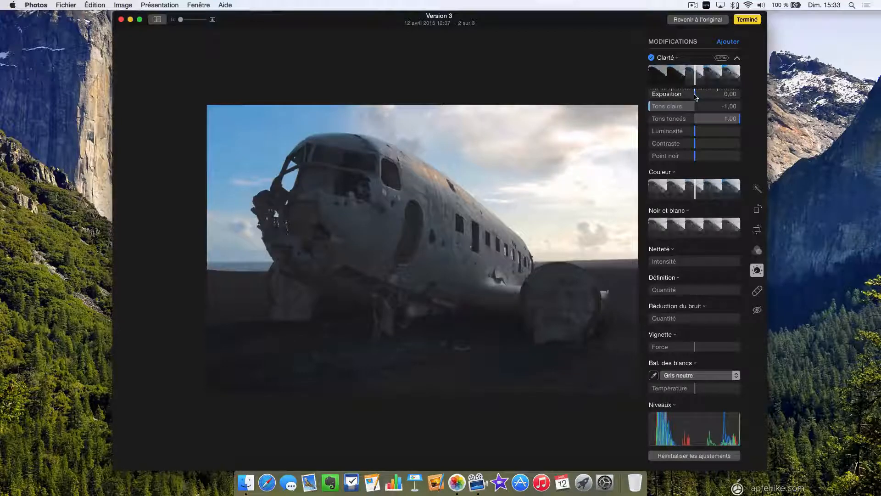
# Step: Set the photo's Exposition to -0.18 and Luminosité to 0.35
pyautogui.moveTo(696, 96); pyautogui.dragTo(709, 97)
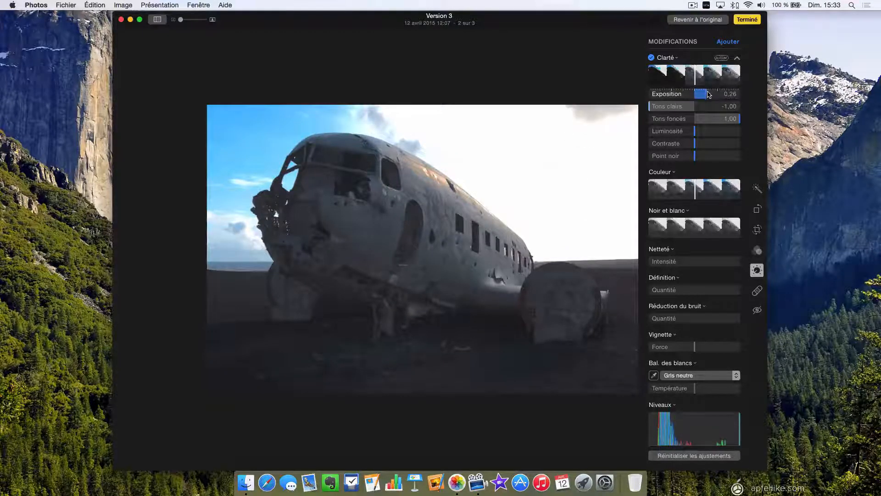
pyautogui.moveTo(710, 94); pyautogui.dragTo(687, 96)
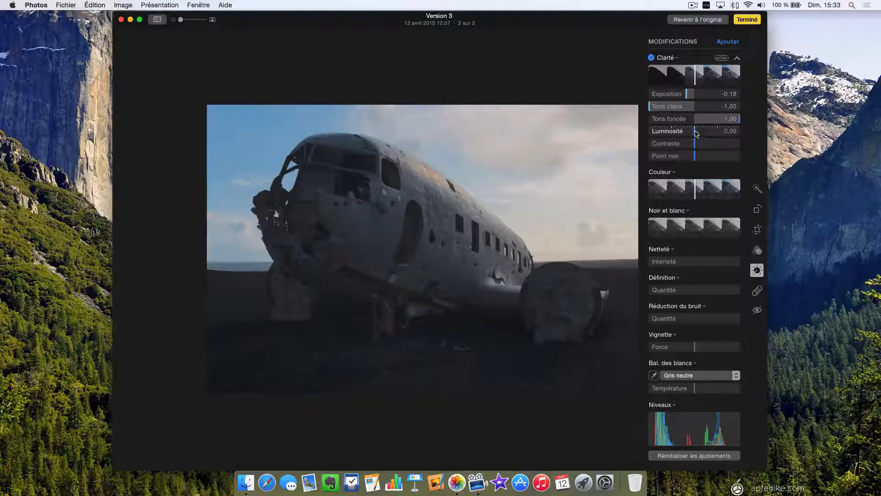
pyautogui.moveTo(697, 133); pyautogui.dragTo(711, 134)
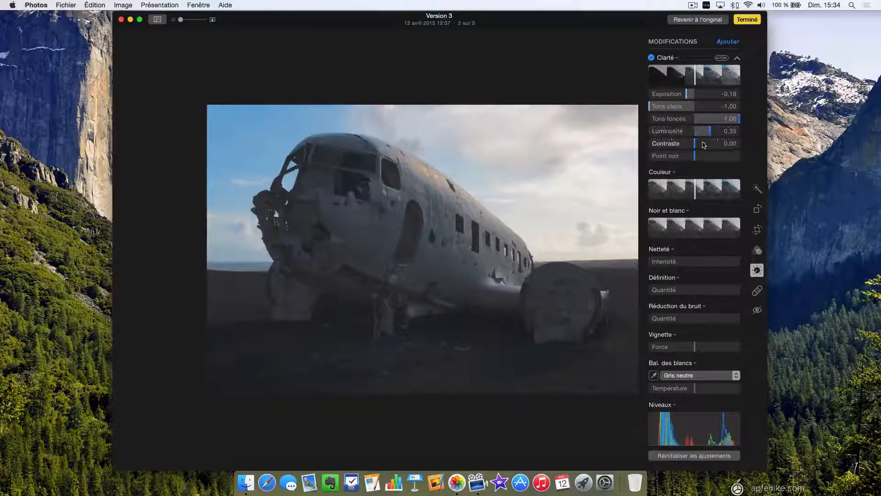
# Step: Set Contraste to -0.10 and Point noir to 0.04, and collapse the Clarté settings
pyautogui.moveTo(696, 146); pyautogui.dragTo(725, 146)
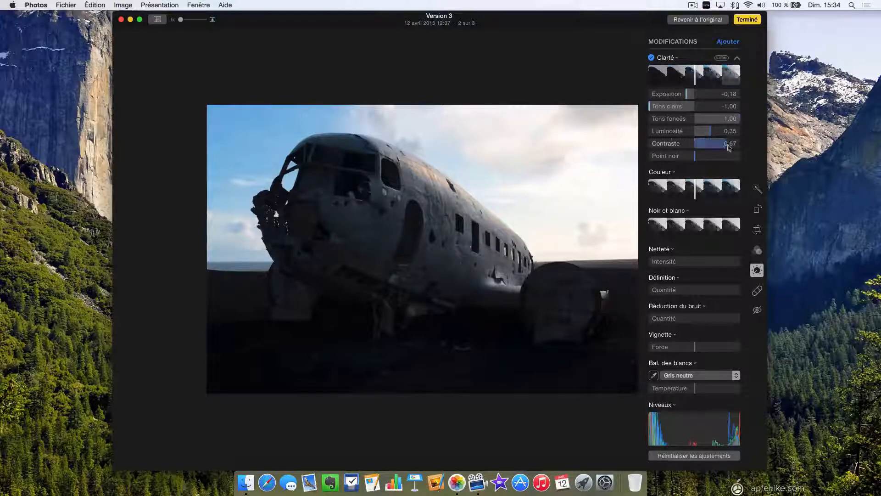
pyautogui.moveTo(729, 146); pyautogui.dragTo(691, 145)
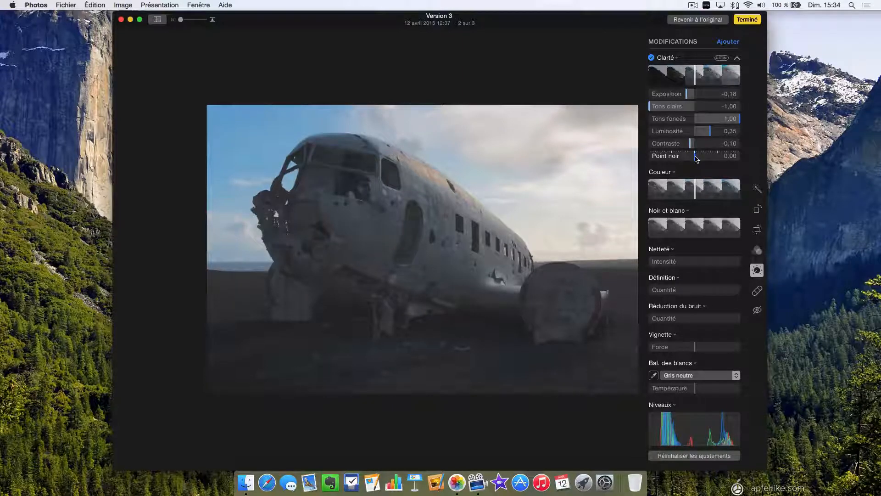
pyautogui.moveTo(696, 159); pyautogui.dragTo(697, 159)
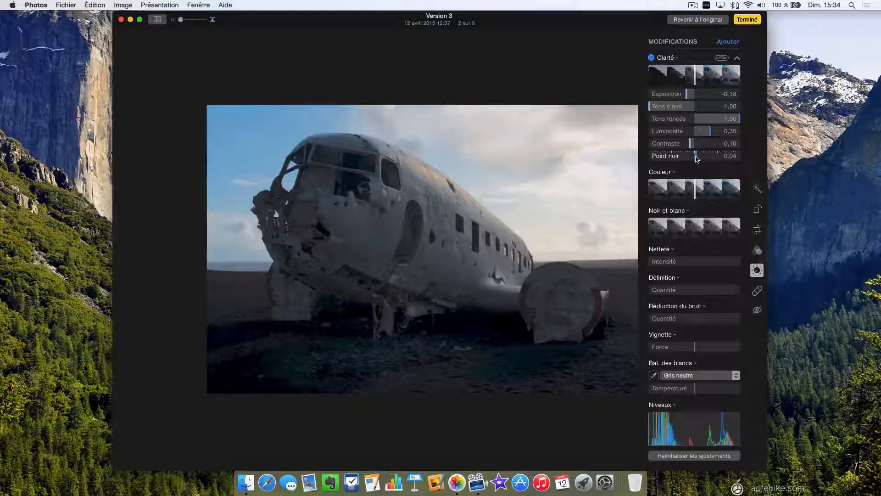
pyautogui.moveTo(697, 158); pyautogui.dragTo(697, 159)
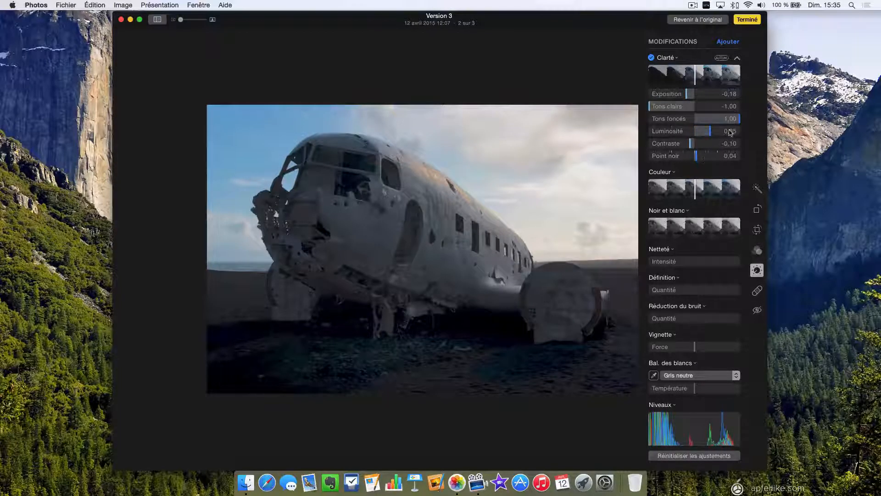
pyautogui.click(738, 58)
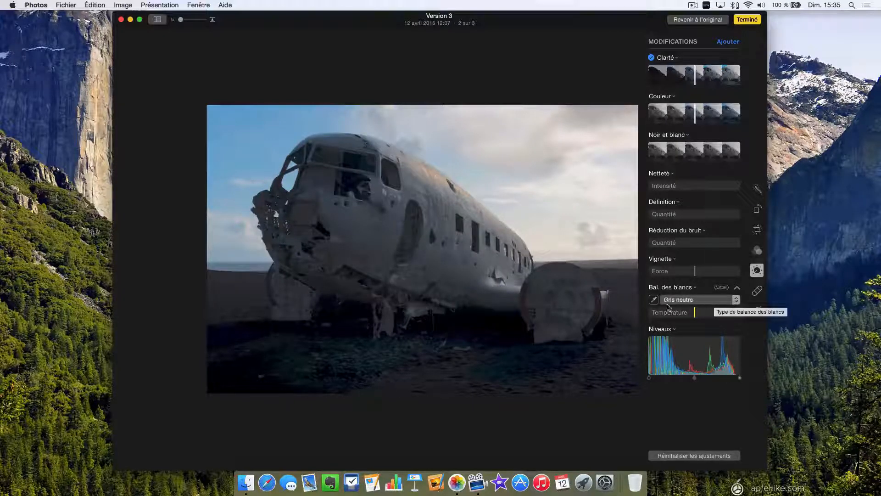
# Step: Switch the white balance mode to Température/teinte and set the temperature to 5077
pyautogui.click(736, 300)
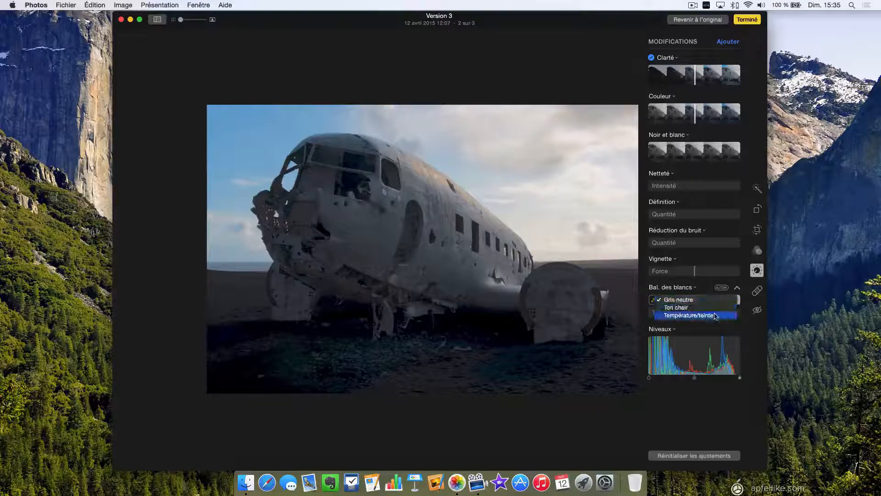
pyautogui.click(712, 315)
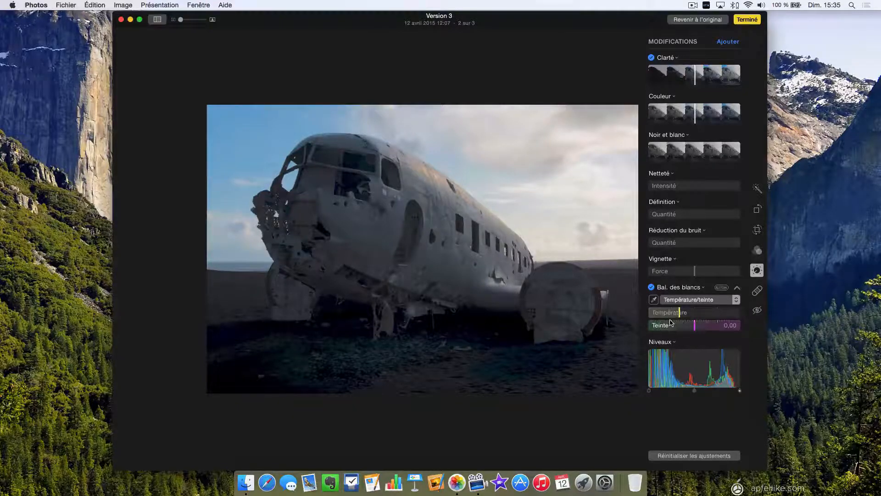
pyautogui.moveTo(678, 314)
pyautogui.mouseDown()
pyautogui.moveTo(662, 315)
pyautogui.moveTo(711, 316)
pyautogui.moveTo(680, 315)
pyautogui.mouseUp()
pyautogui.moveTo(695, 327)
pyautogui.mouseDown()
pyautogui.moveTo(668, 329)
pyautogui.moveTo(740, 328)
pyautogui.moveTo(695, 328)
pyautogui.mouseUp()
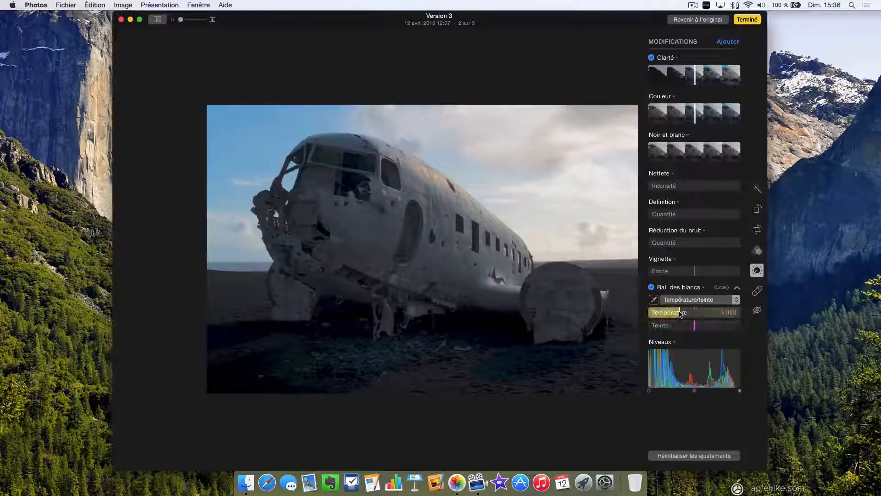
pyautogui.moveTo(680, 313); pyautogui.dragTo(682, 314)
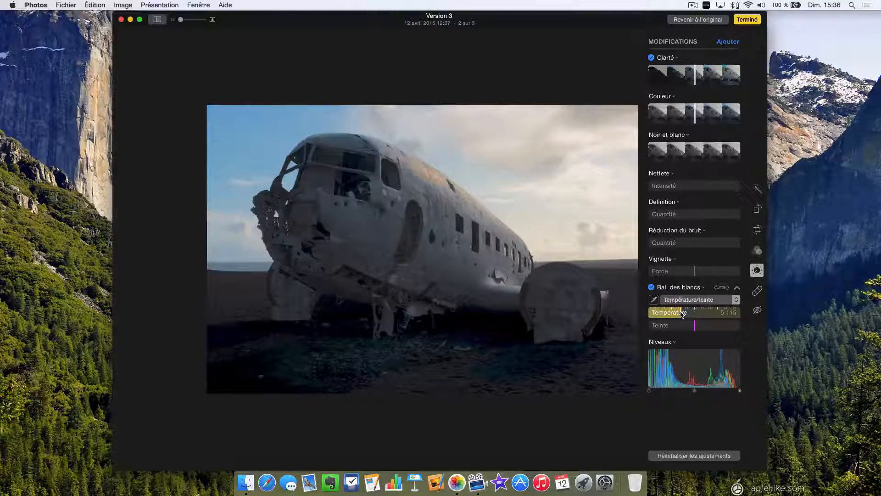
pyautogui.moveTo(681, 312); pyautogui.dragTo(680, 312)
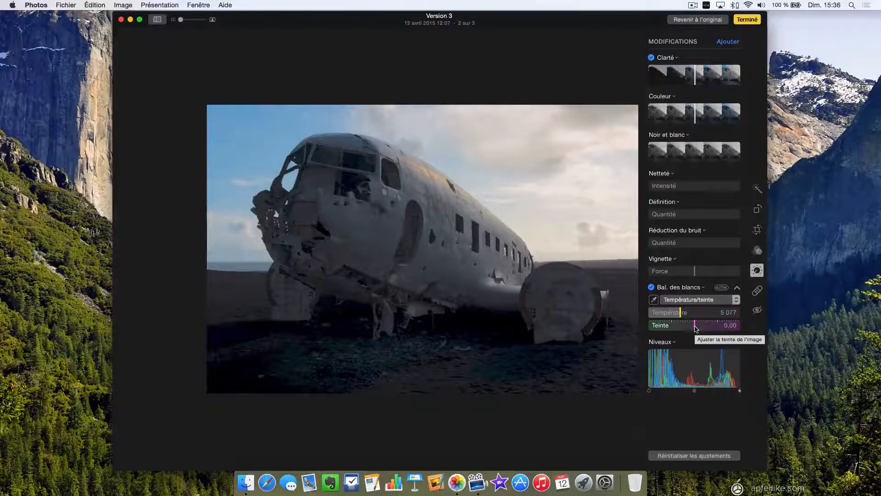
# Step: Shift the white balance Teinte toward magenta to 16.08 and collapse the white balance settings
pyautogui.moveTo(695, 326); pyautogui.dragTo(701, 327)
pyautogui.moveTo(705, 329); pyautogui.dragTo(708, 328)
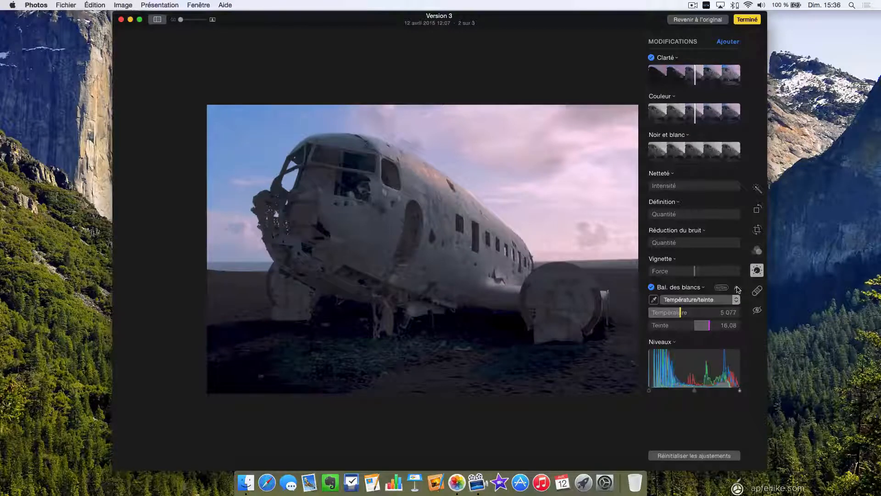
pyautogui.click(737, 289)
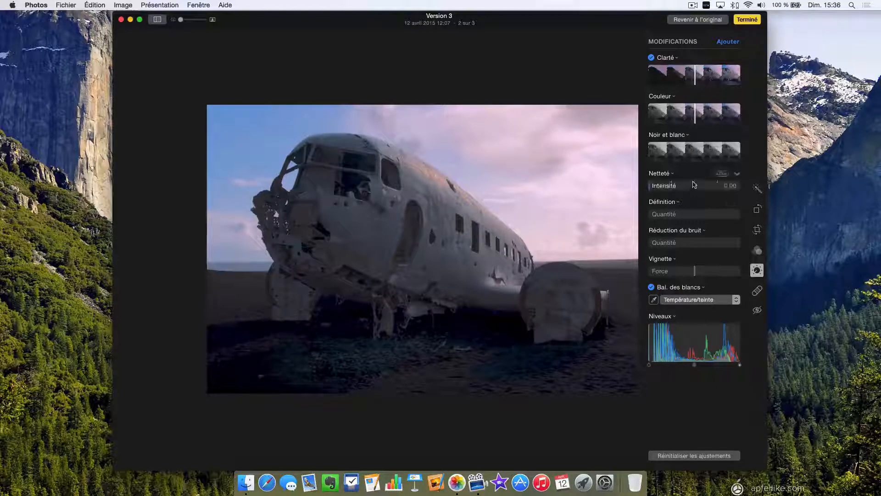
# Step: Expand the Netteté settings, try the sharpening Intensité at both extremes and set it to 0.50
pyautogui.click(737, 174)
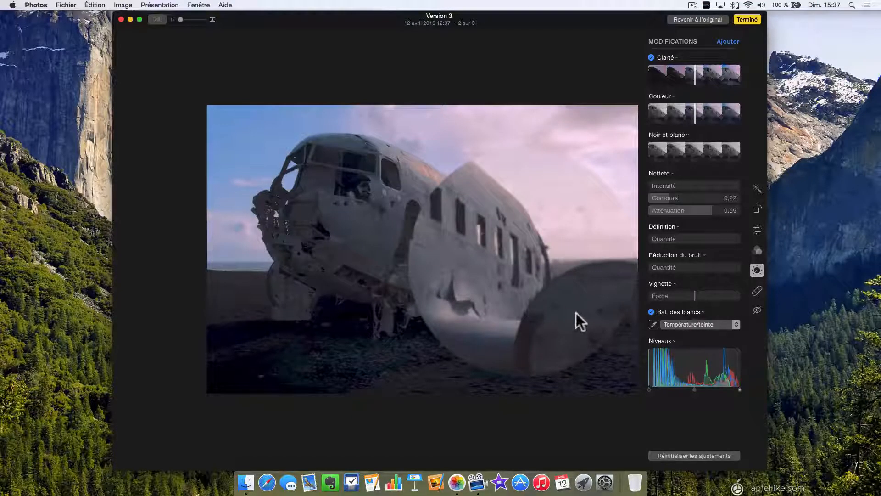
pyautogui.click(649, 187)
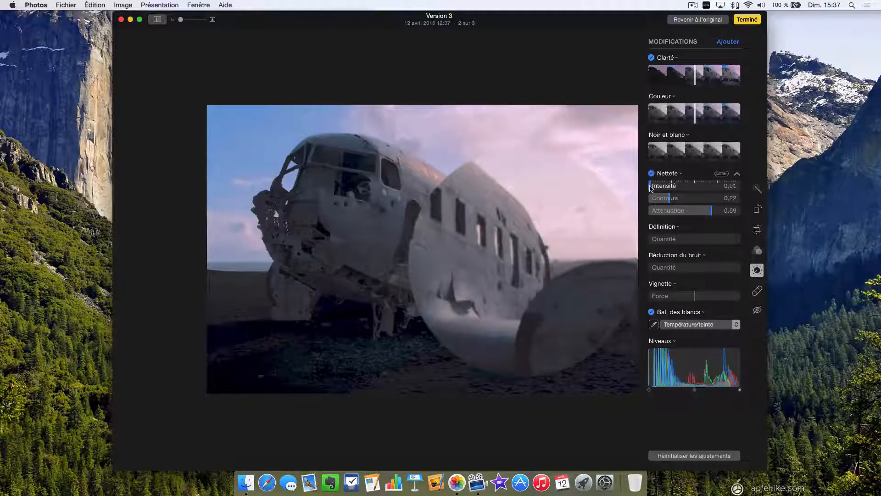
pyautogui.moveTo(650, 187); pyautogui.dragTo(752, 187)
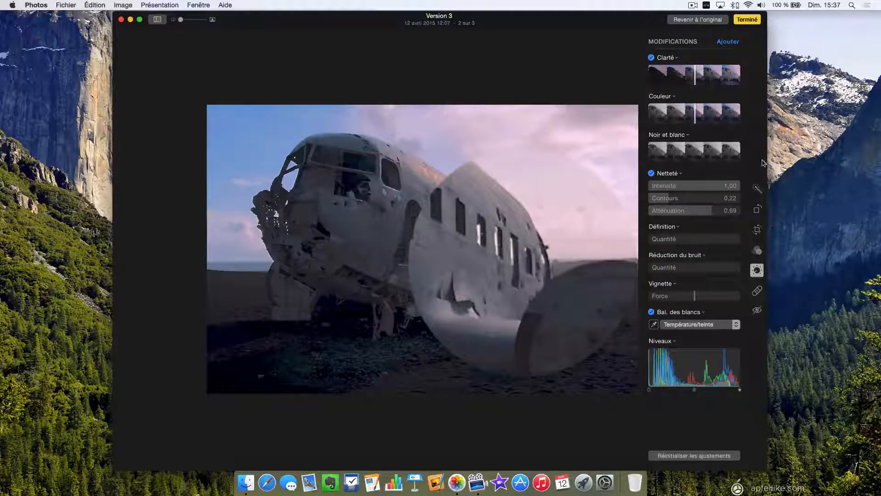
pyautogui.moveTo(734, 187); pyautogui.dragTo(645, 189)
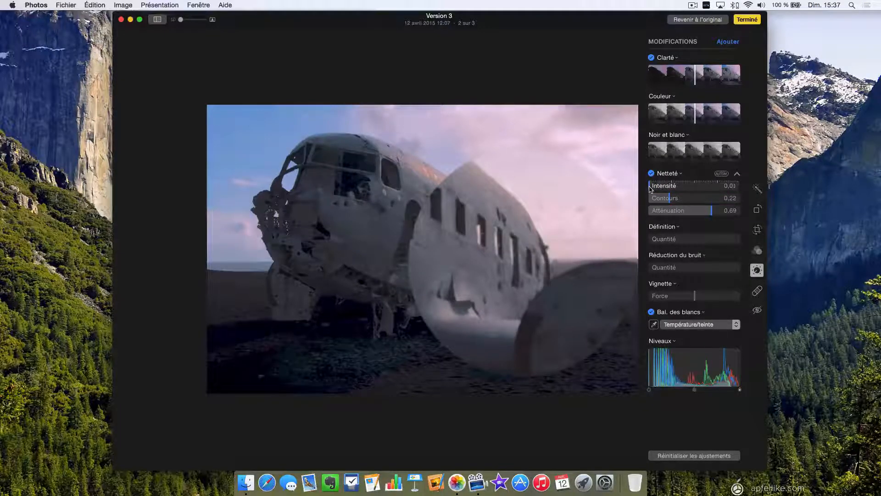
pyautogui.moveTo(649, 188); pyautogui.dragTo(695, 188)
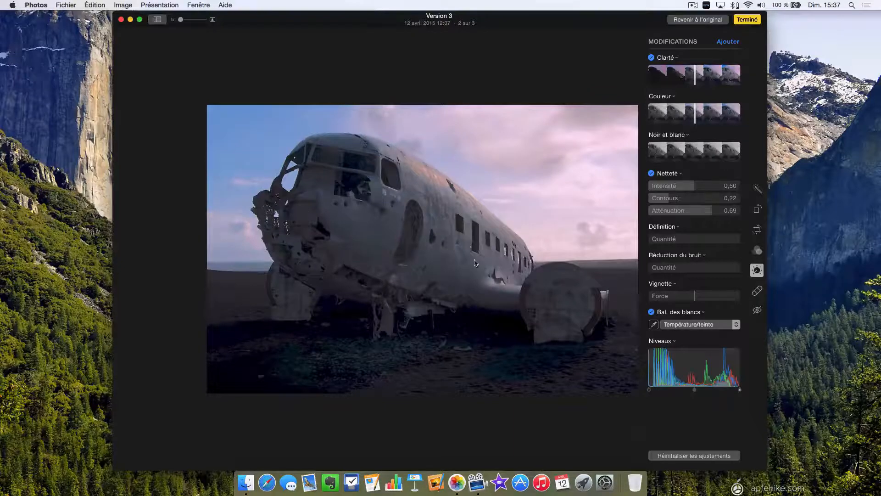
# Step: Try the sharpening Contours at its minimum and maximum and set it to 0.70
pyautogui.moveTo(662, 201)
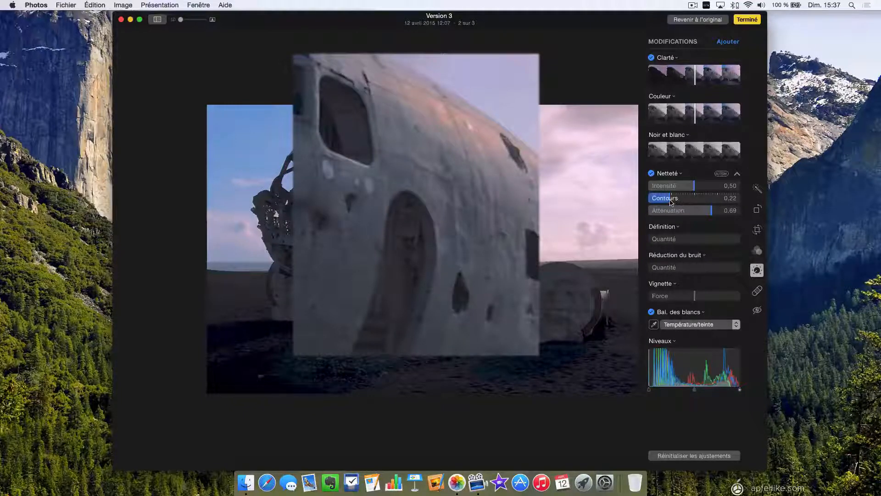
pyautogui.moveTo(671, 202); pyautogui.dragTo(645, 202)
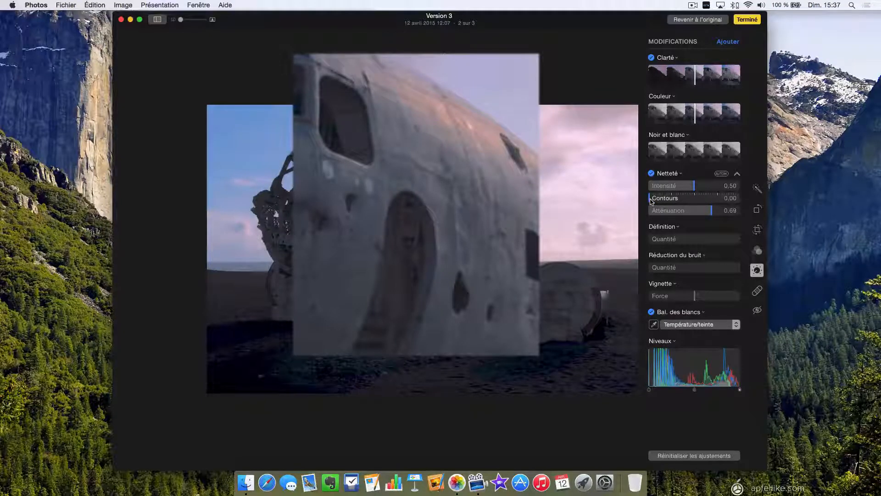
pyautogui.moveTo(652, 202); pyautogui.dragTo(740, 200)
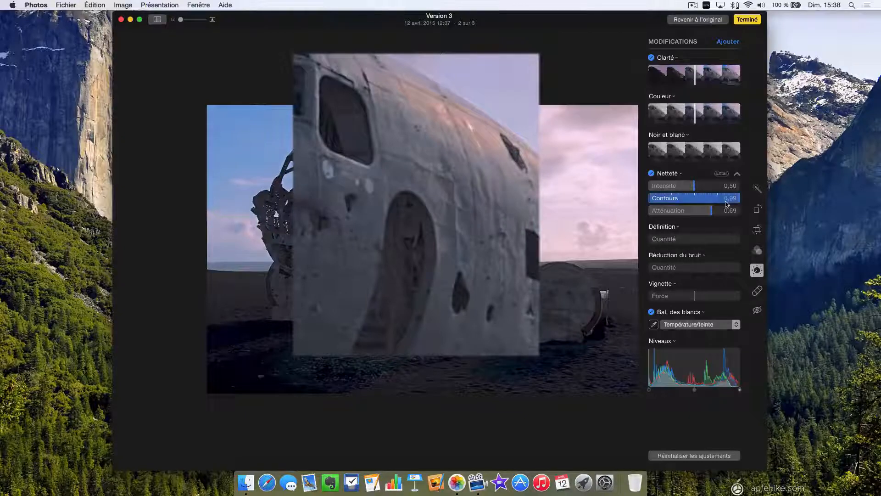
pyautogui.moveTo(740, 204); pyautogui.dragTo(715, 202)
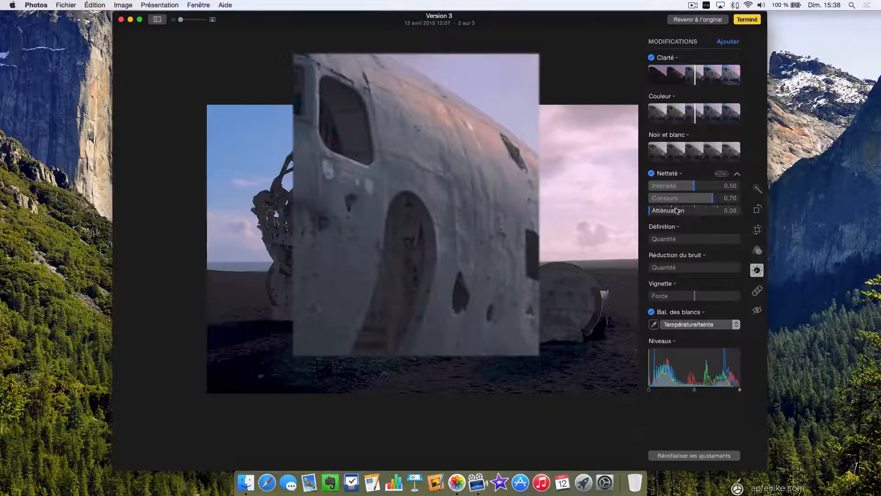
# Step: Set the sharpening Atténuation to 0.85 and collapse the Netteté settings
pyautogui.moveTo(648, 213); pyautogui.dragTo(748, 212)
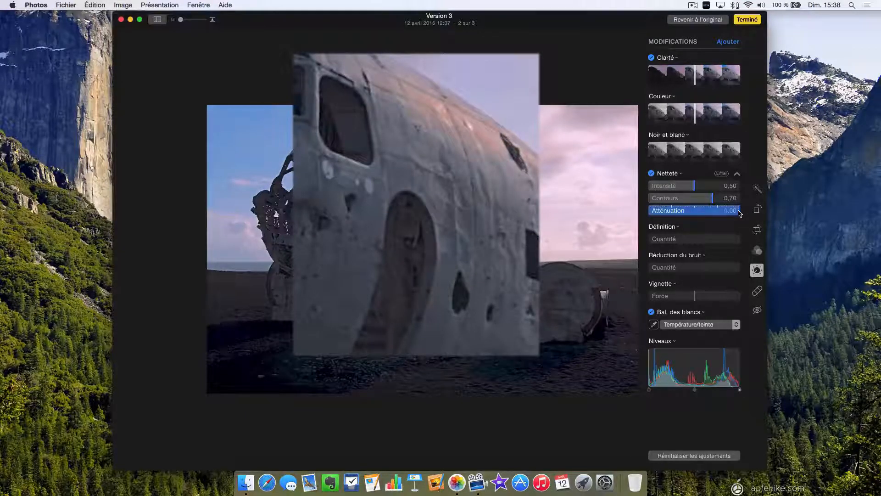
pyautogui.moveTo(739, 212); pyautogui.dragTo(727, 213)
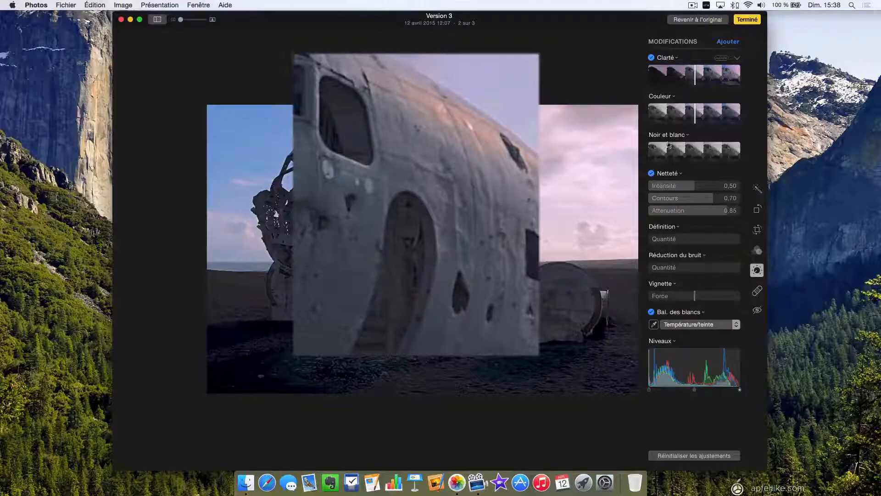
pyautogui.click(738, 174)
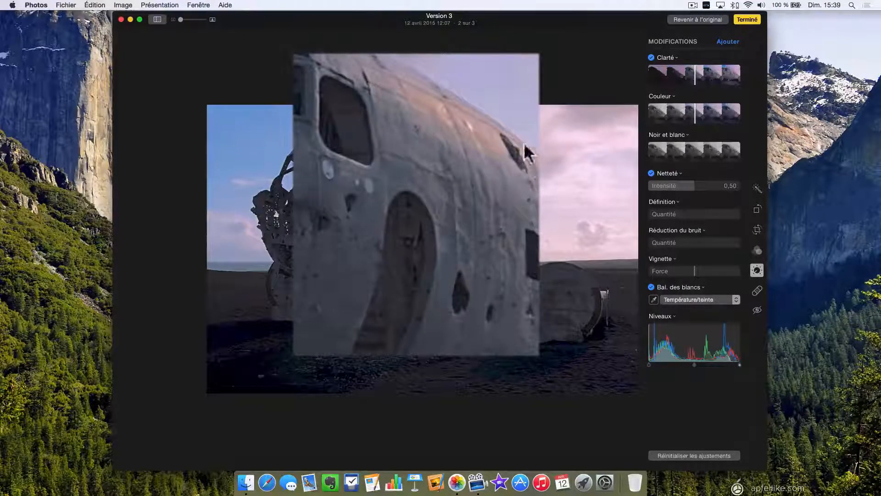
# Step: Try the Définition Quantité at its maximum, set it to 0.85 and finish editing the photo
pyautogui.moveTo(674, 217)
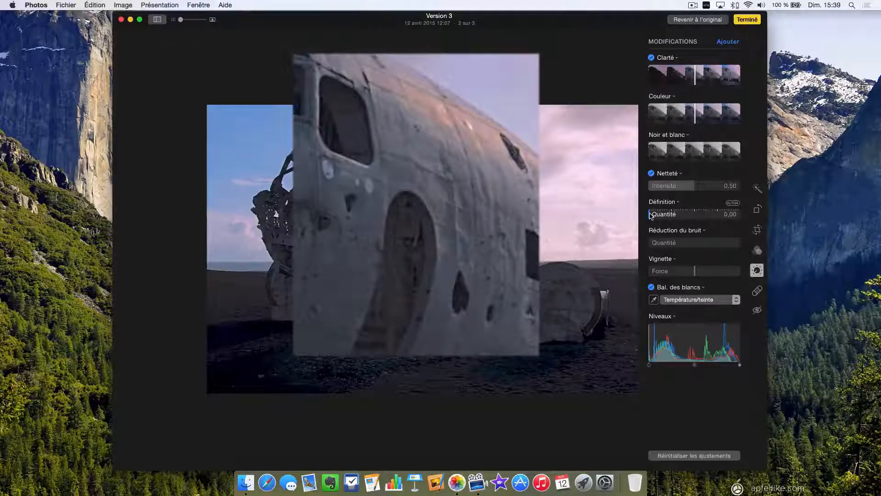
pyautogui.click(650, 214)
pyautogui.moveTo(651, 215); pyautogui.dragTo(753, 219)
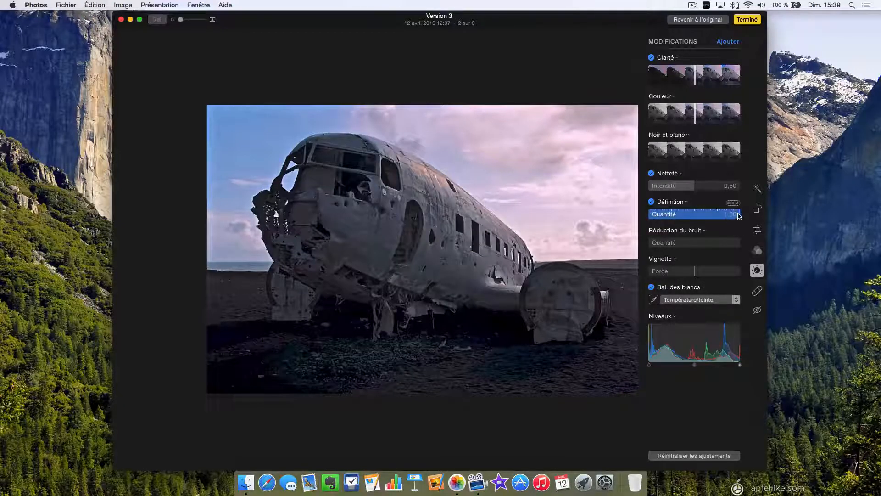
pyautogui.moveTo(737, 216); pyautogui.dragTo(728, 217)
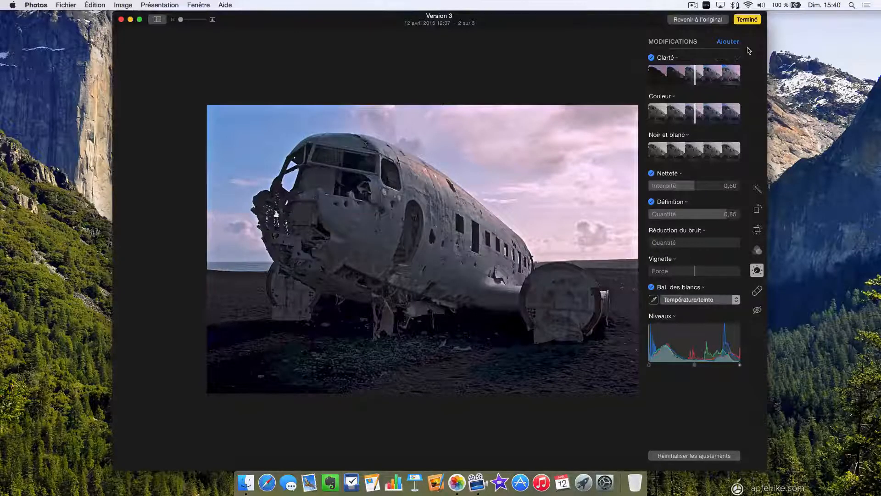
pyautogui.click(747, 20)
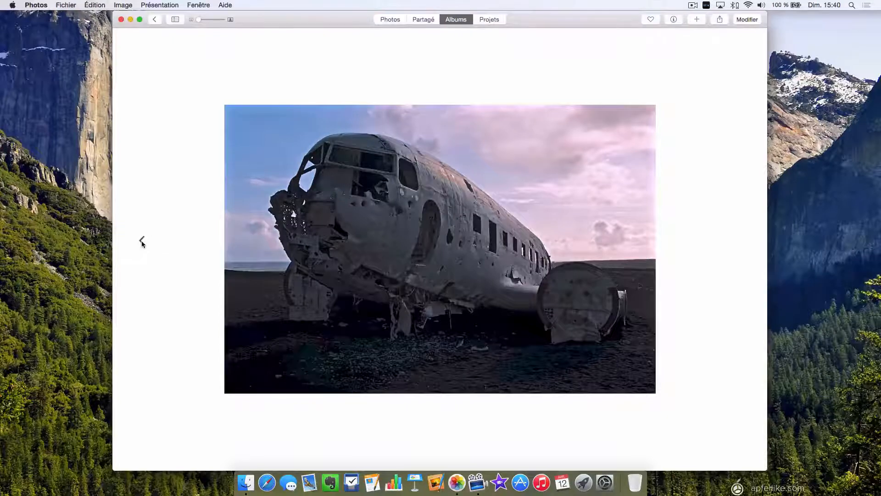
# Step: Compare the retouched aircraft wreck photo with the dark previous version twice, ending on the retouched one
pyautogui.click(142, 240)
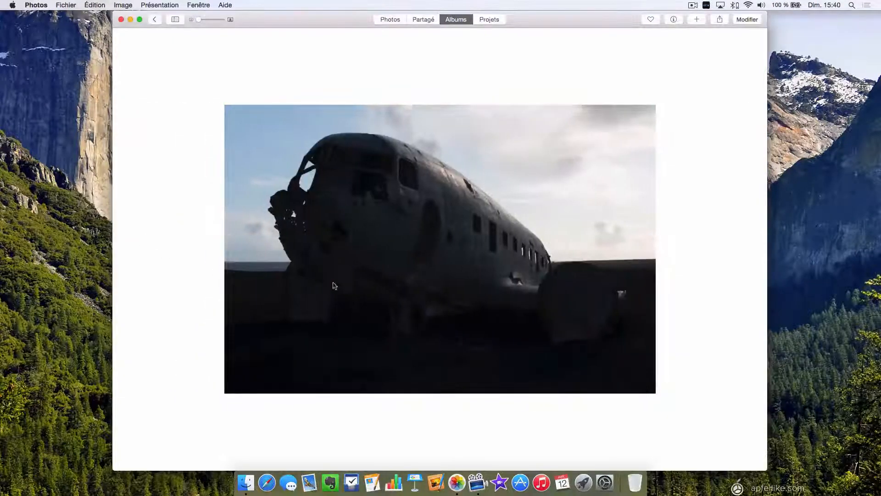
pyautogui.moveTo(718, 259)
pyautogui.click(737, 240)
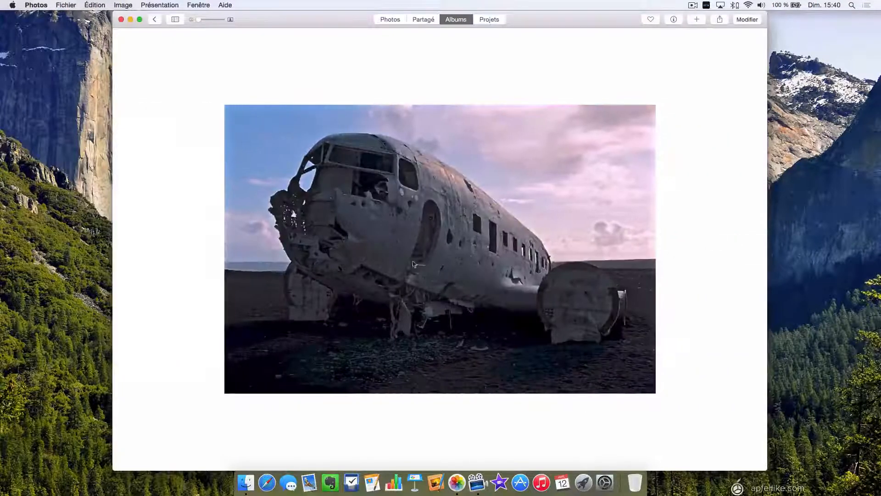
pyautogui.click(142, 240)
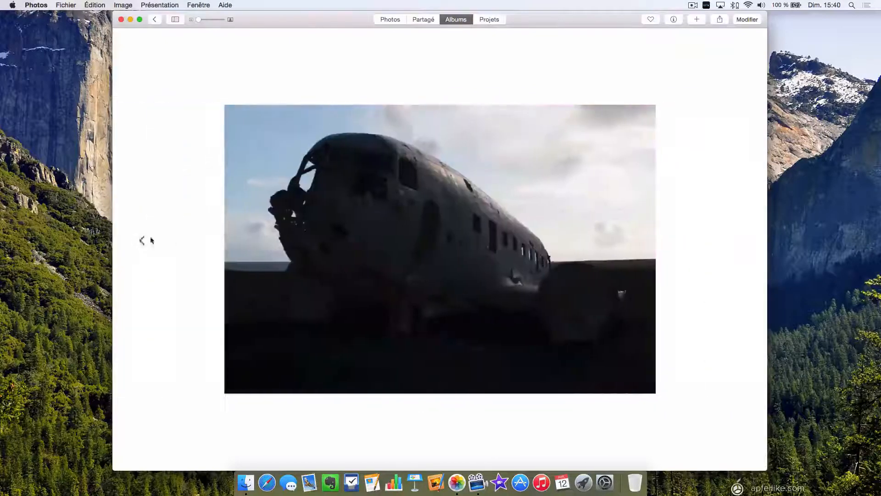
pyautogui.moveTo(713, 230)
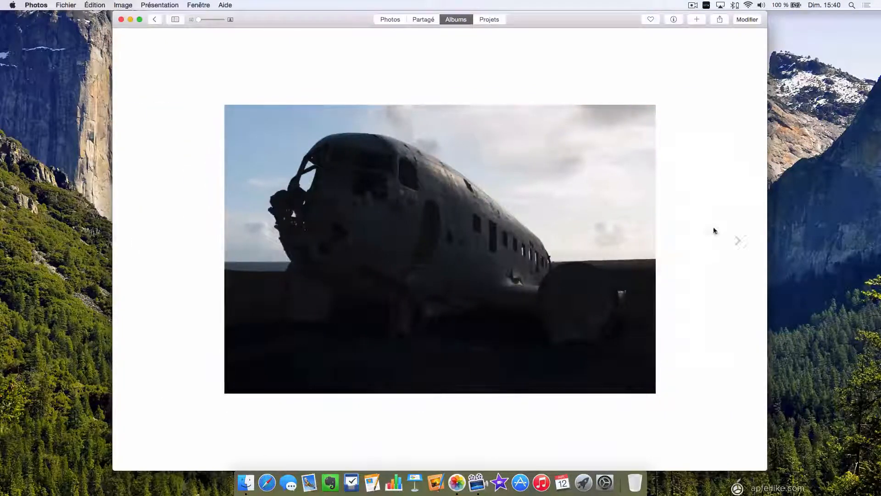
pyautogui.click(737, 240)
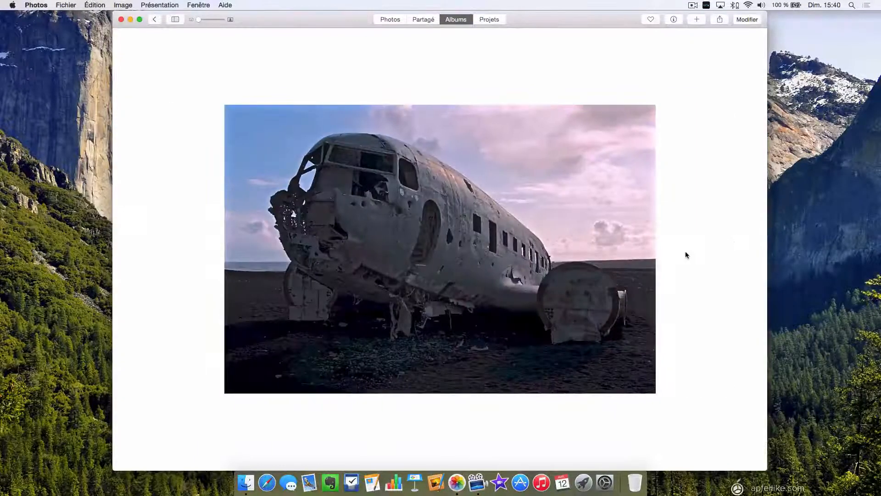